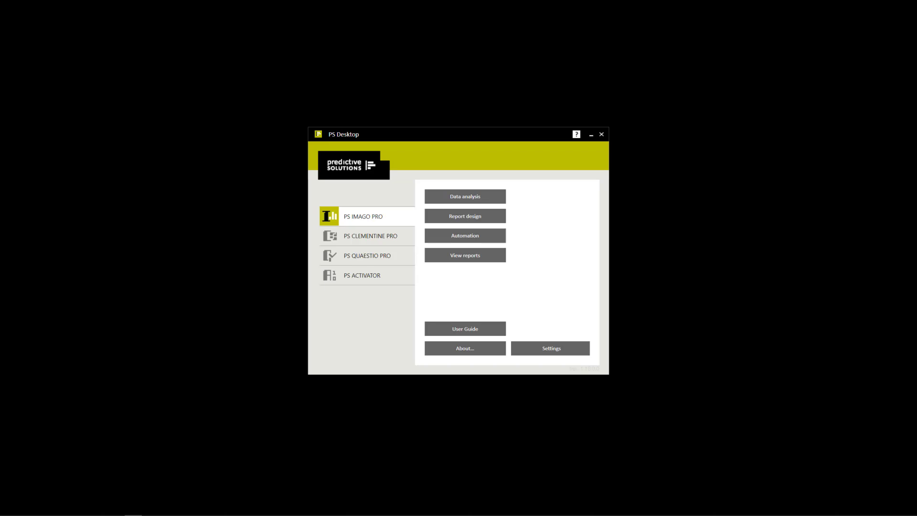
Open the automation module and start defining a new process
left_click(489, 235)
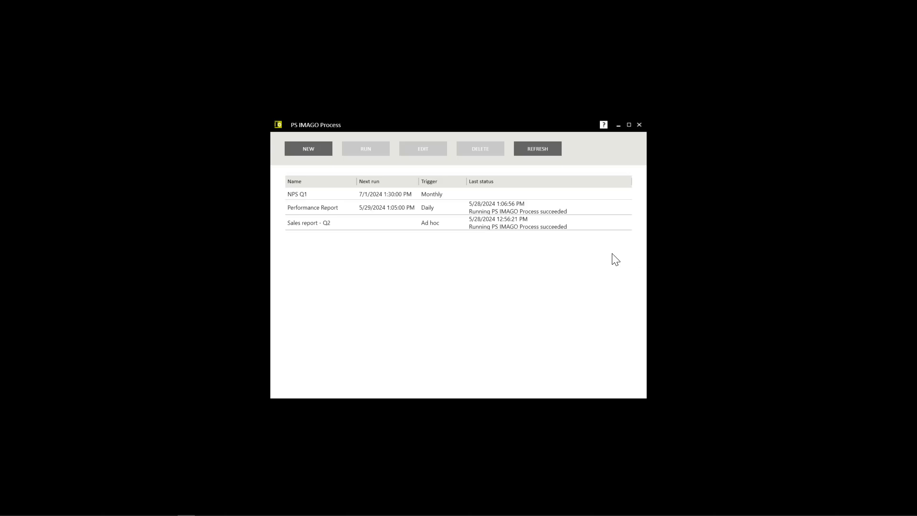
left_click(323, 153)
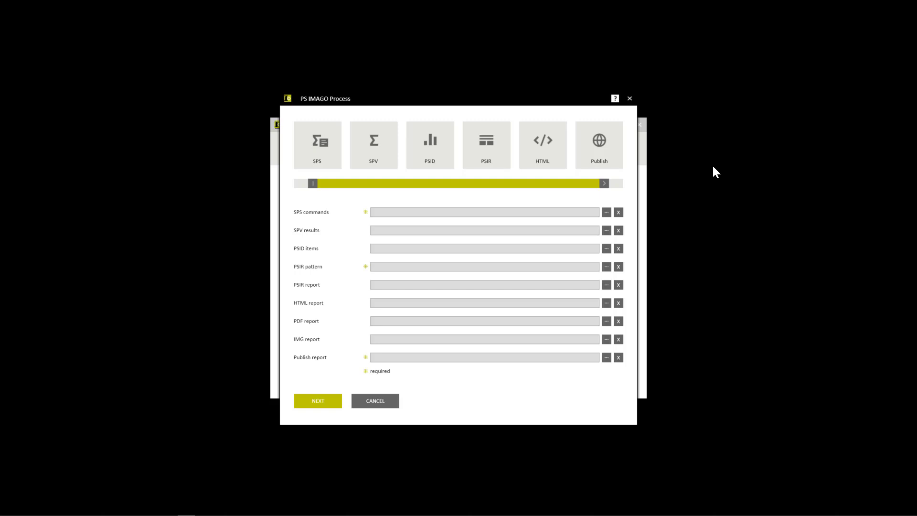
Try out different process ranges: SPS only, SPS to PSID, SPS to Publish, PSID to Publish, and PSID to HTML
left_click_drag(605, 184, 333, 203)
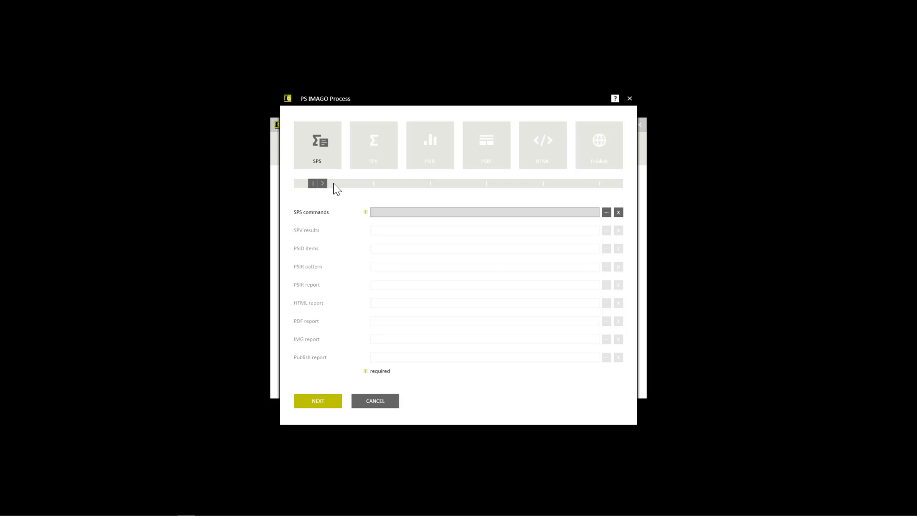
left_click_drag(323, 184, 419, 185)
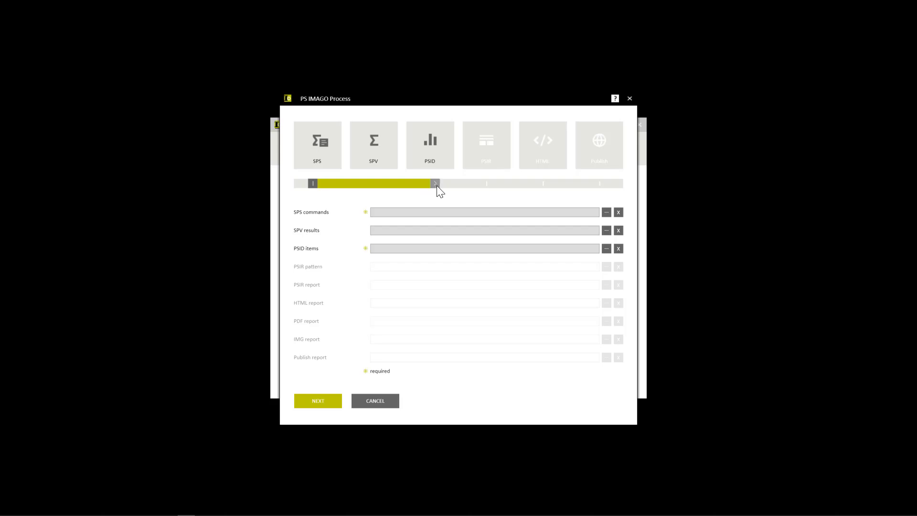
left_click_drag(436, 186, 607, 185)
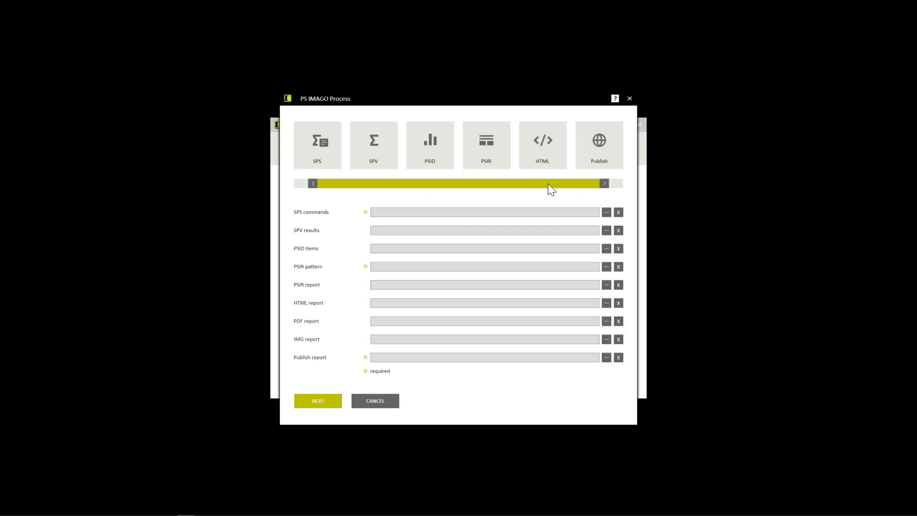
left_click_drag(313, 185, 428, 182)
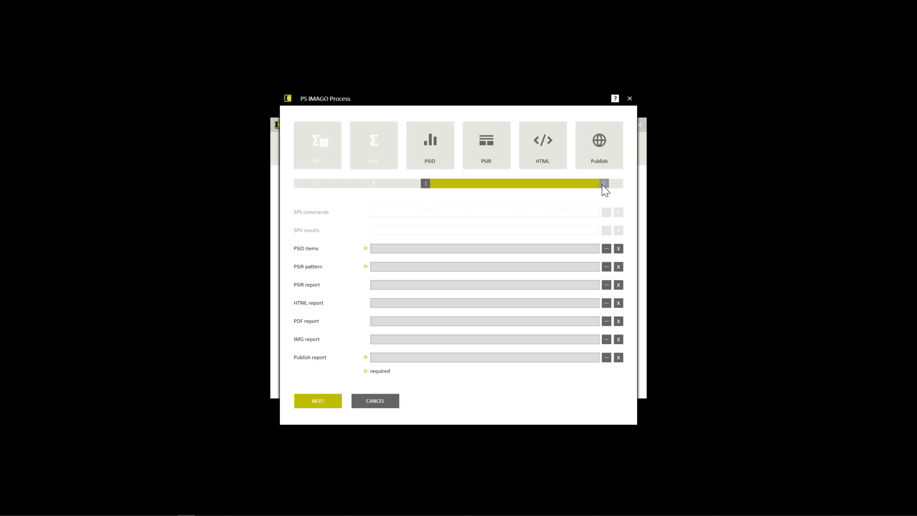
left_click_drag(603, 184, 543, 187)
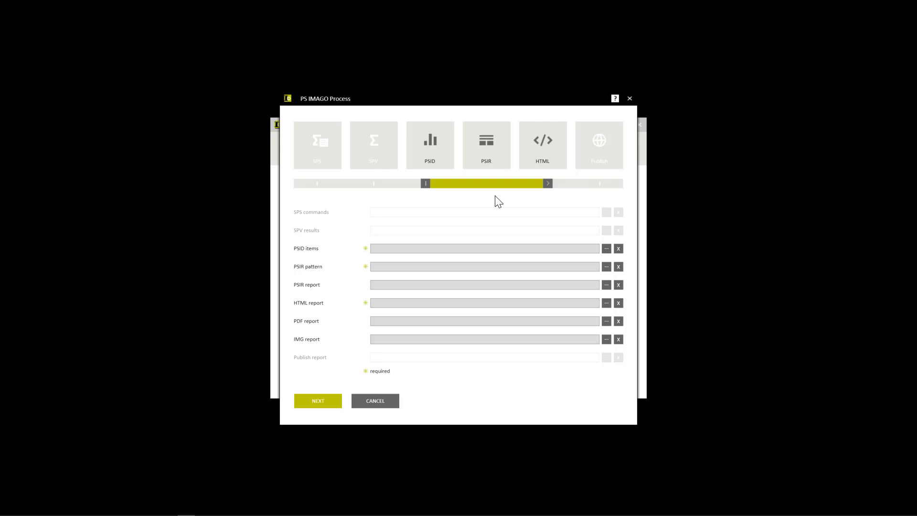
Set the process range from SPV to Publish, using NPS_REPORT_ENG.spv as SPV results and Net Promoter Score.psir as PSIR pattern
left_click_drag(424, 183, 372, 183)
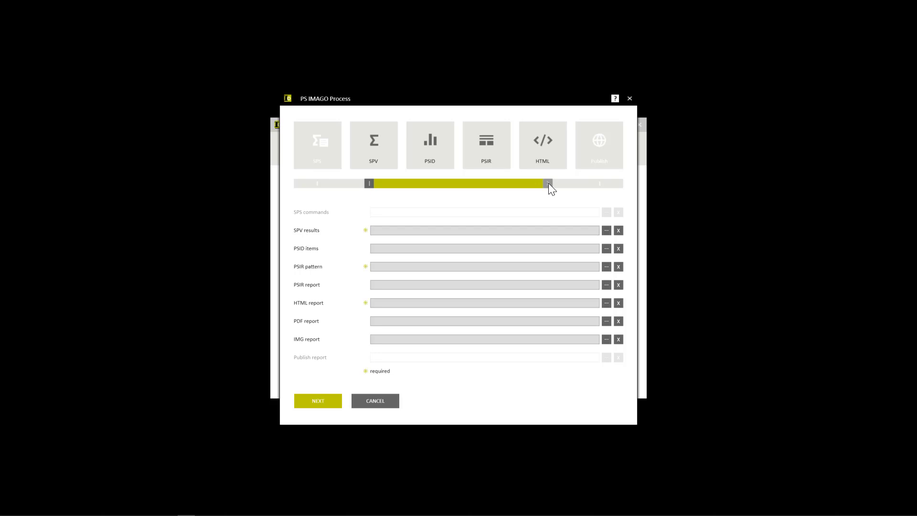
left_click_drag(548, 183, 601, 184)
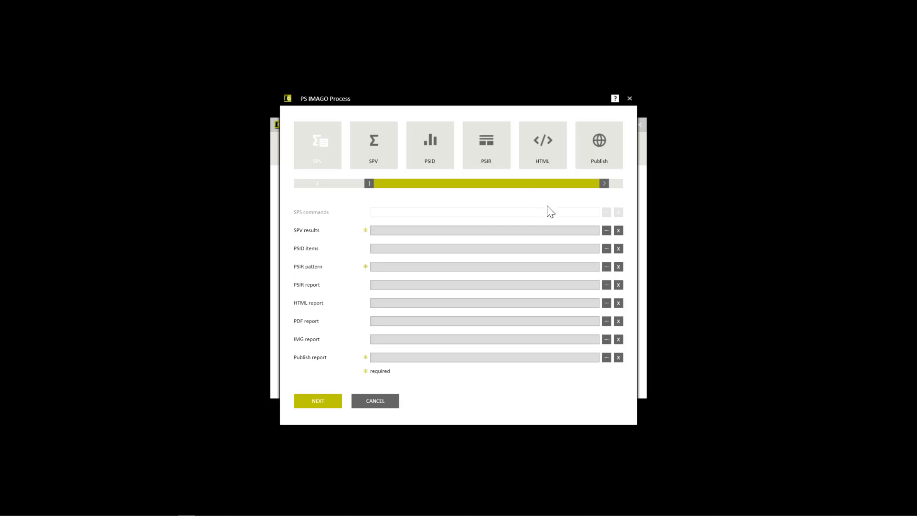
left_click(606, 267)
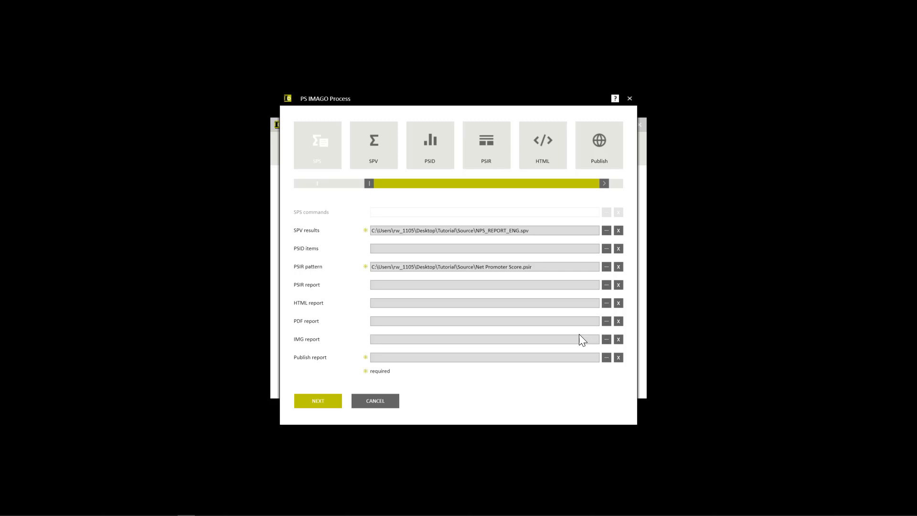
Set the report to publish to the SharePoint folder NPS_Report and output the PDF report as NPS_Report.pdf
left_click(606, 358)
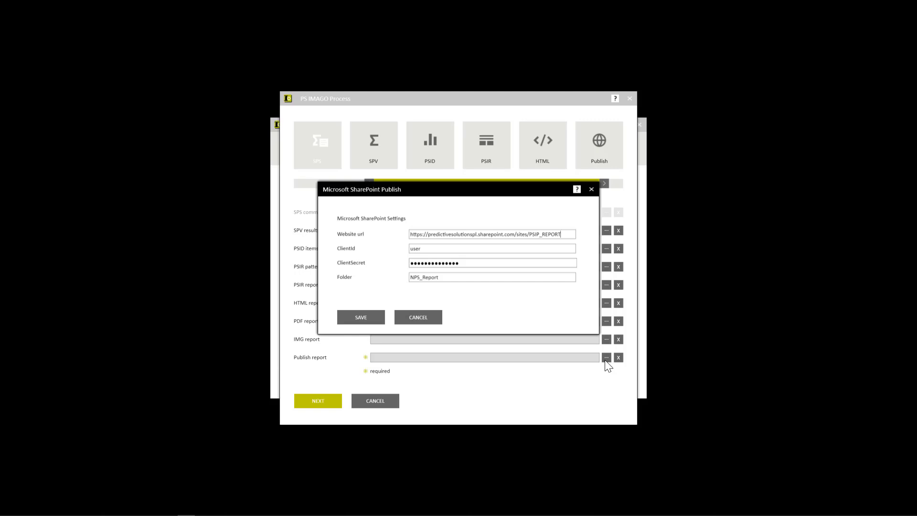
left_click(366, 318)
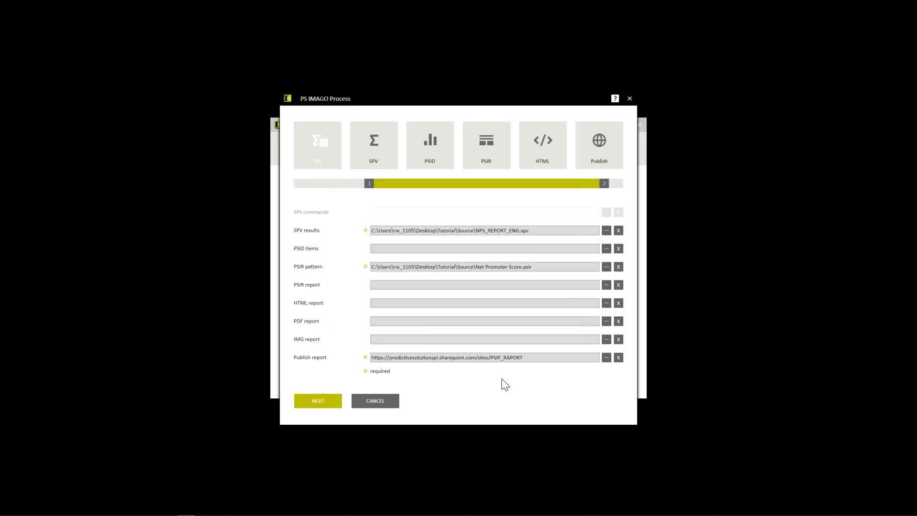
left_click(606, 321)
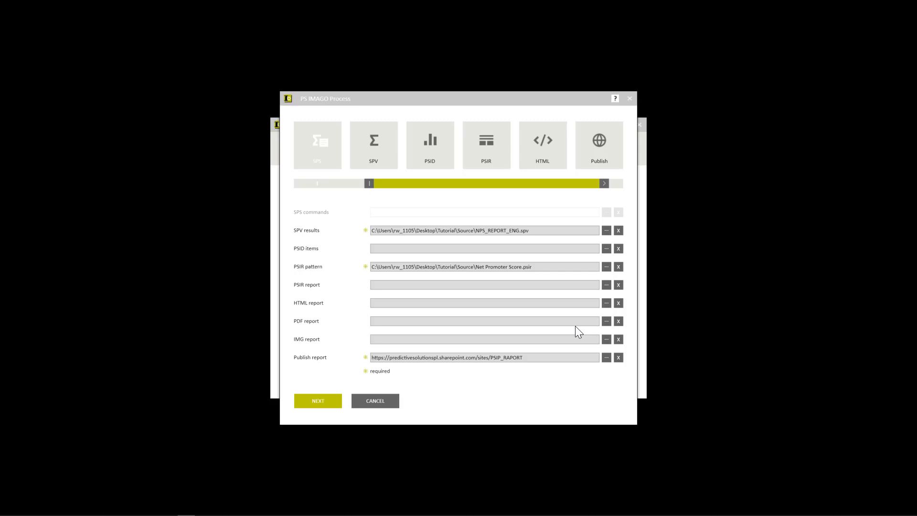
key("Return")
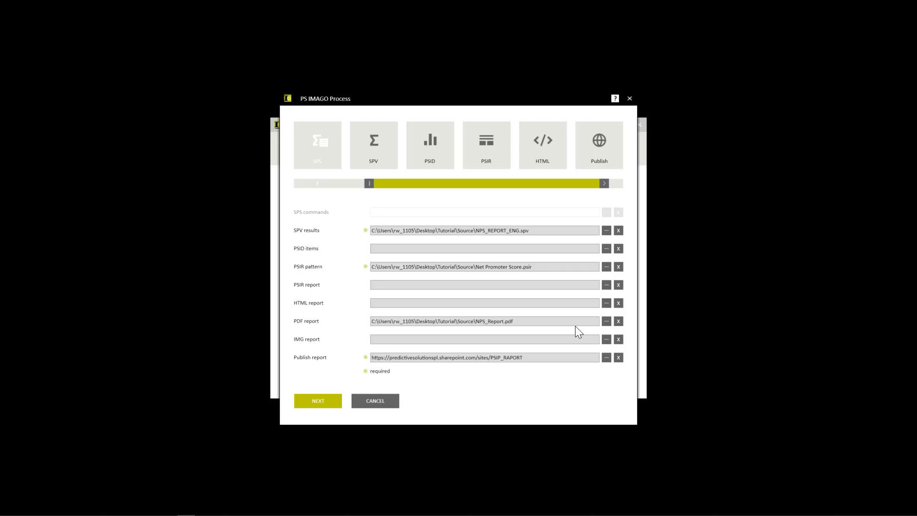
Proceed to scheduling, name the schedule NPS REPORT and choose the Monthly at frequency
left_click(318, 400)
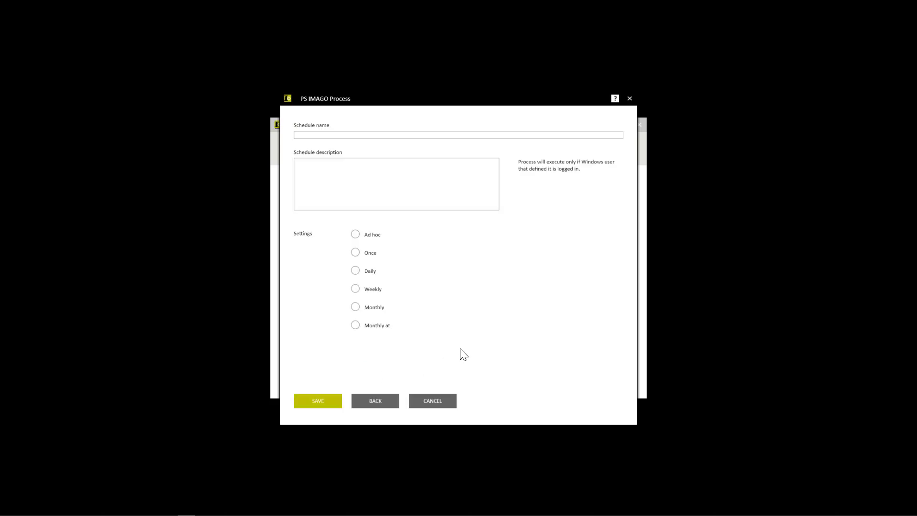
left_click(383, 135)
type("NPS REPORT")
left_click(372, 328)
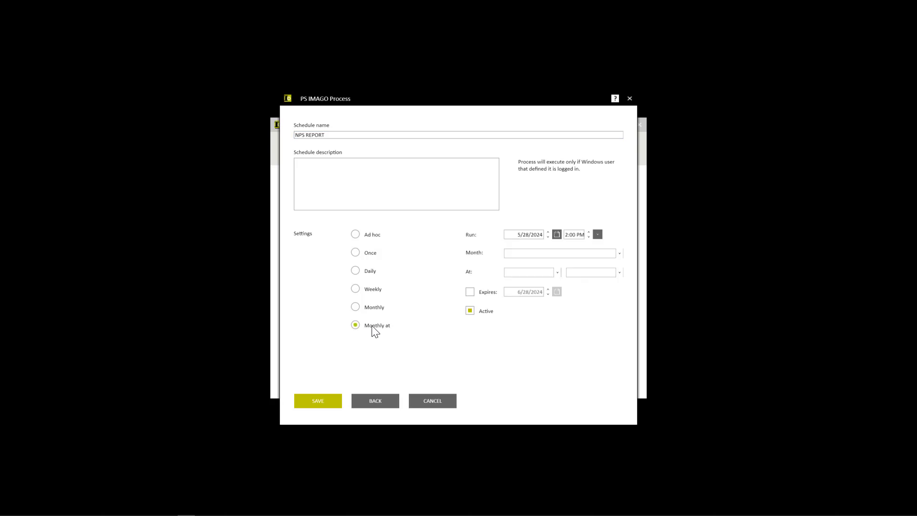
Schedule the process for all months on the first Monday
left_click(620, 254)
left_click(511, 263)
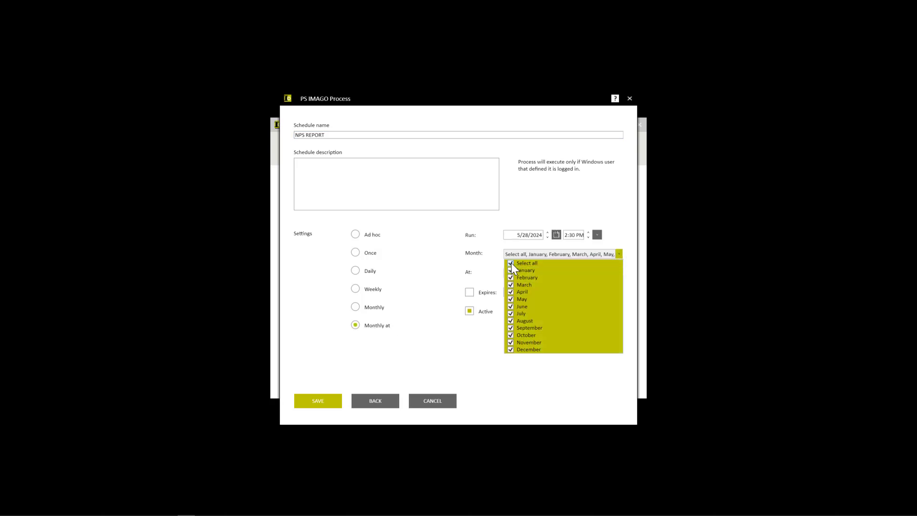
left_click(534, 372)
left_click(556, 272)
left_click(511, 289)
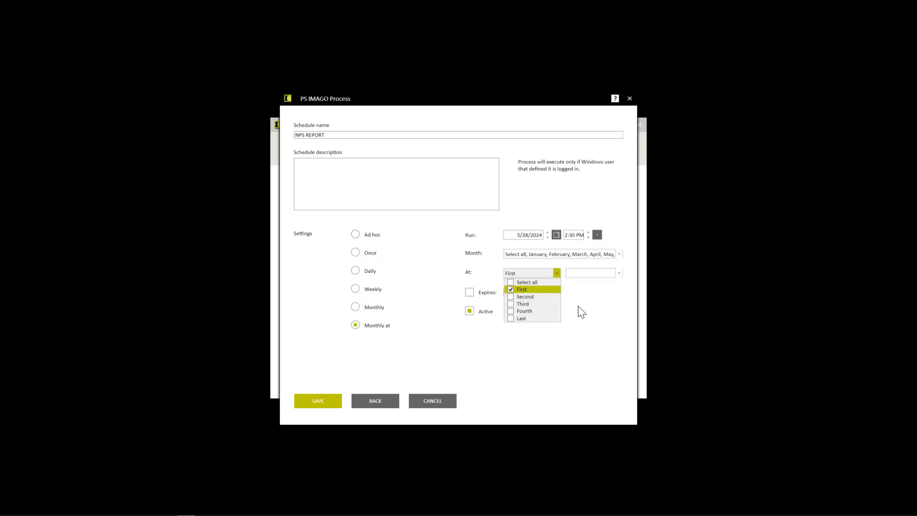
left_click(579, 311)
left_click(619, 274)
left_click(572, 289)
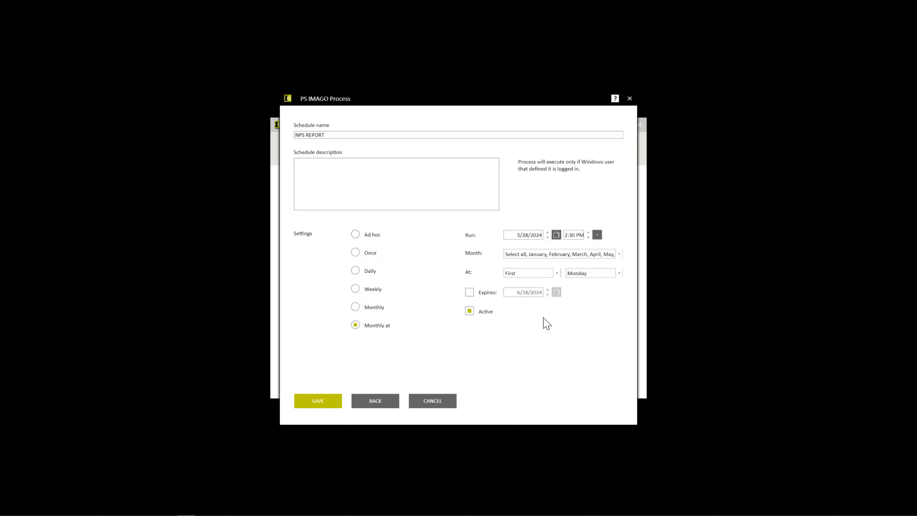
Set the schedule's run start date to 6/1/2024 and save the process
left_click(555, 234)
left_click(576, 302)
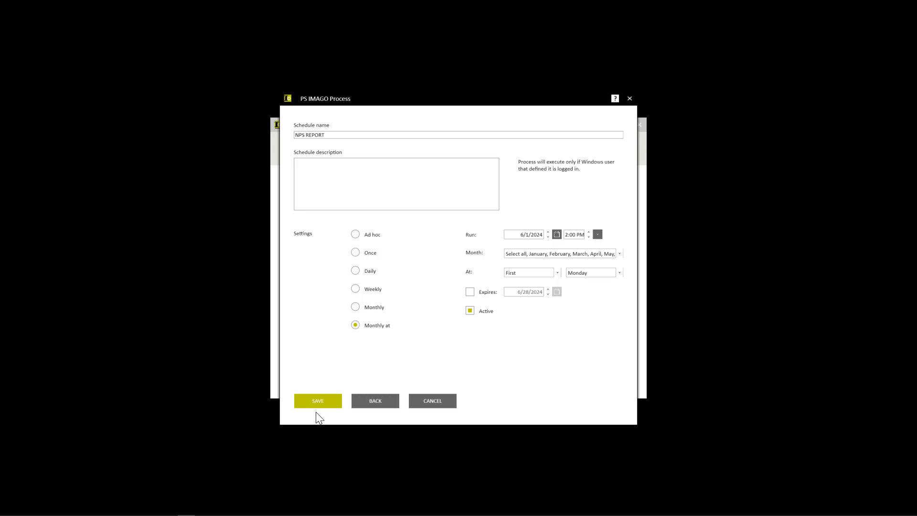
left_click(324, 402)
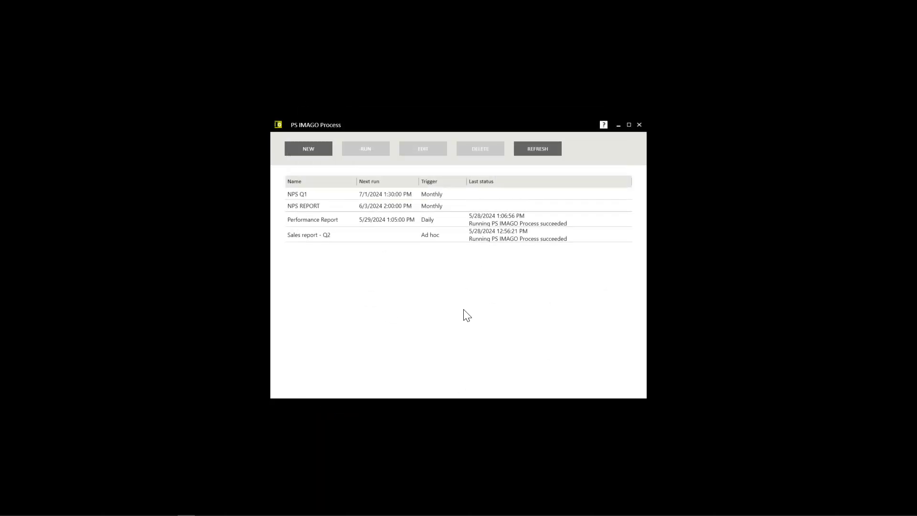
Run the NPS REPORT process immediately
left_click(488, 204)
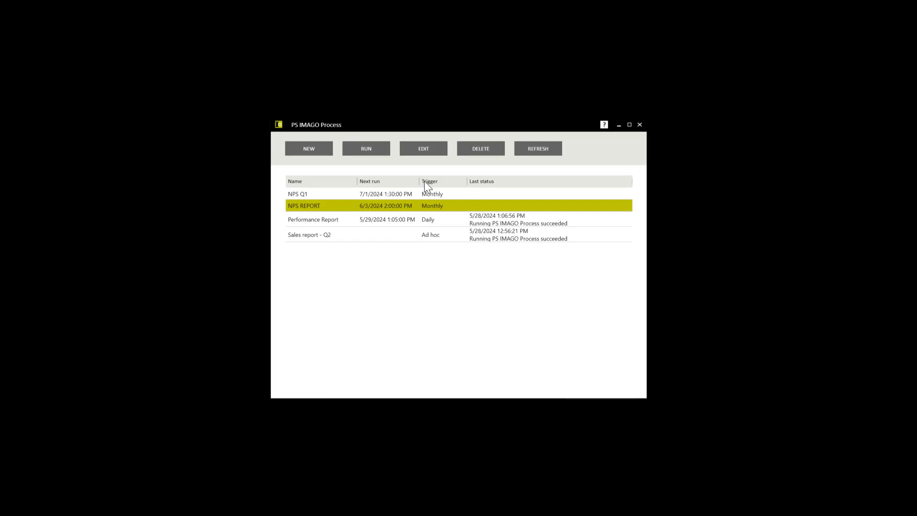
left_click(368, 150)
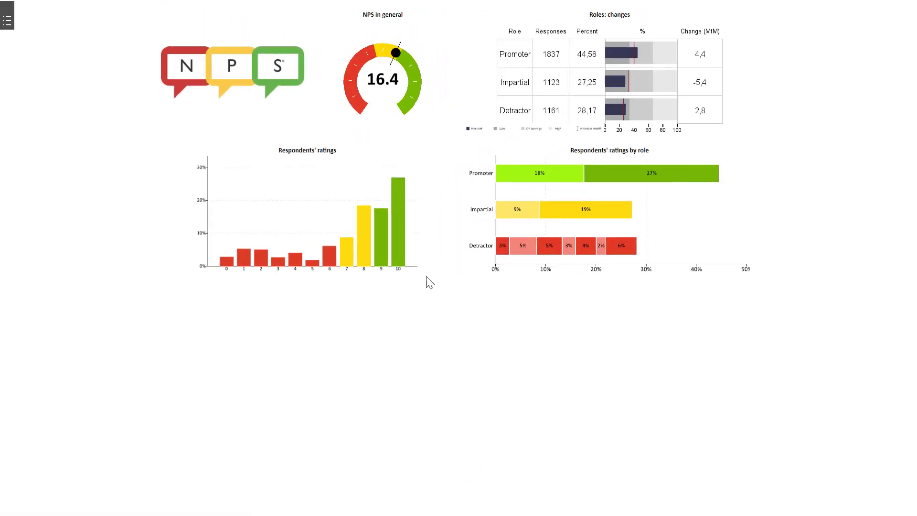
Read the description attached to the respondents' ratings chart in the report and close it
mouse_move(420, 272)
left_click(445, 263)
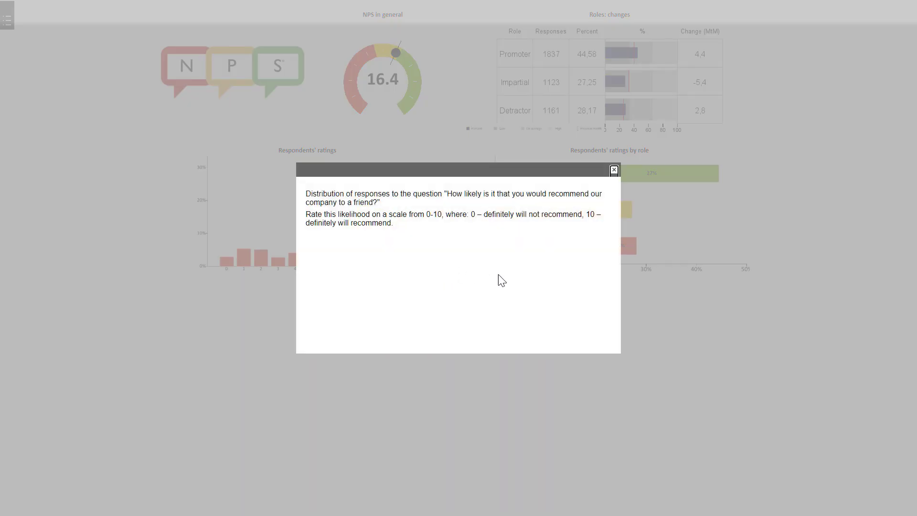
left_click(614, 170)
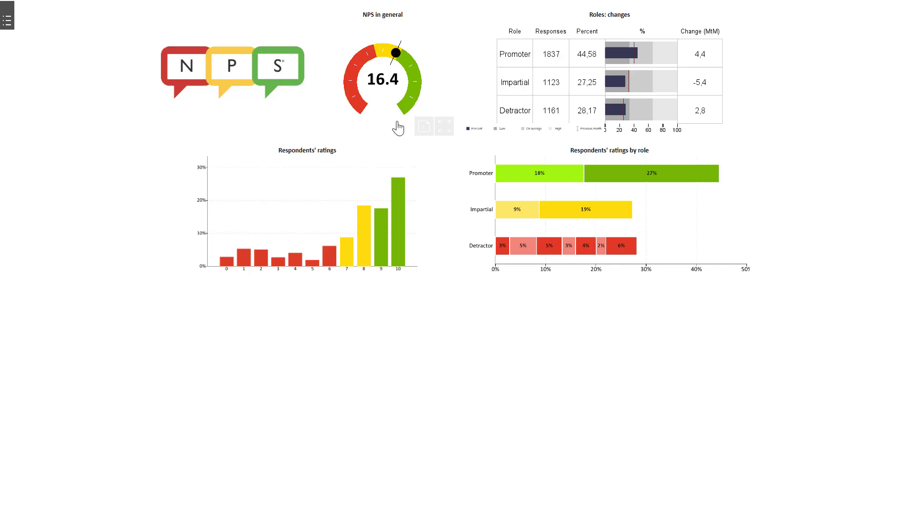
View the Satisfaction factors page, enlarge its positively evaluated areas chart, and return to the main report page
left_click(424, 126)
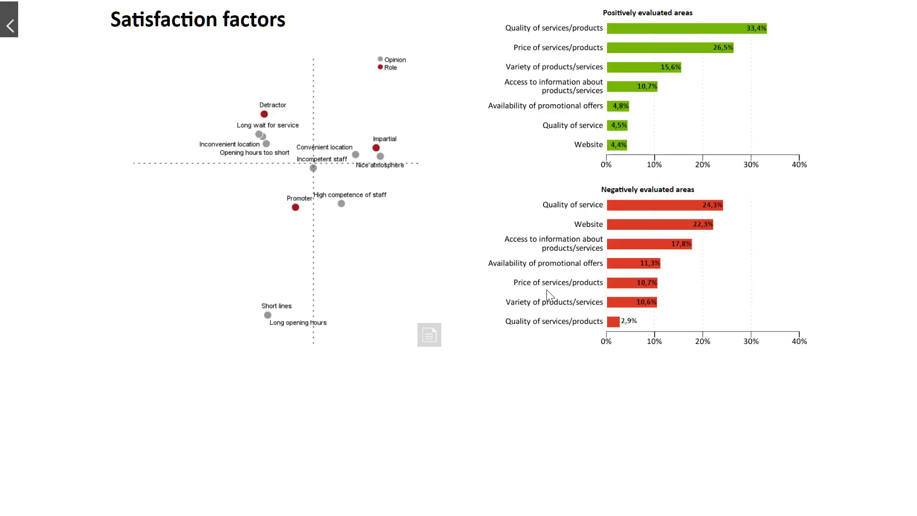
left_click(800, 156)
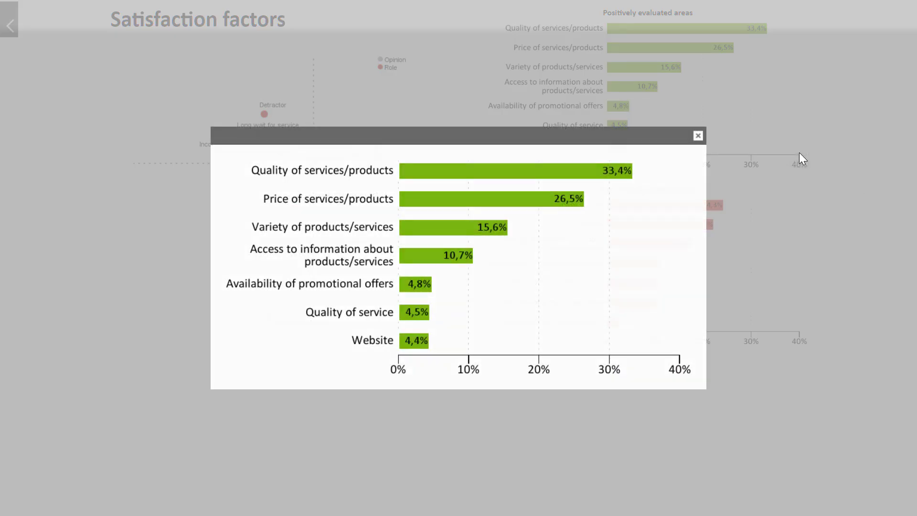
left_click(697, 136)
left_click(15, 33)
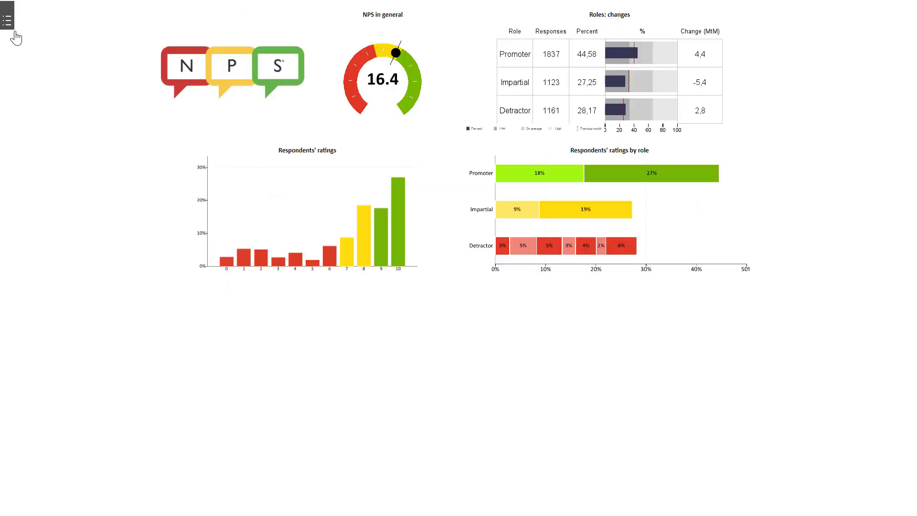
Examine the report's previous surveys page and Regions page, enlarging and closing the South region's trend chart
left_click(7, 22)
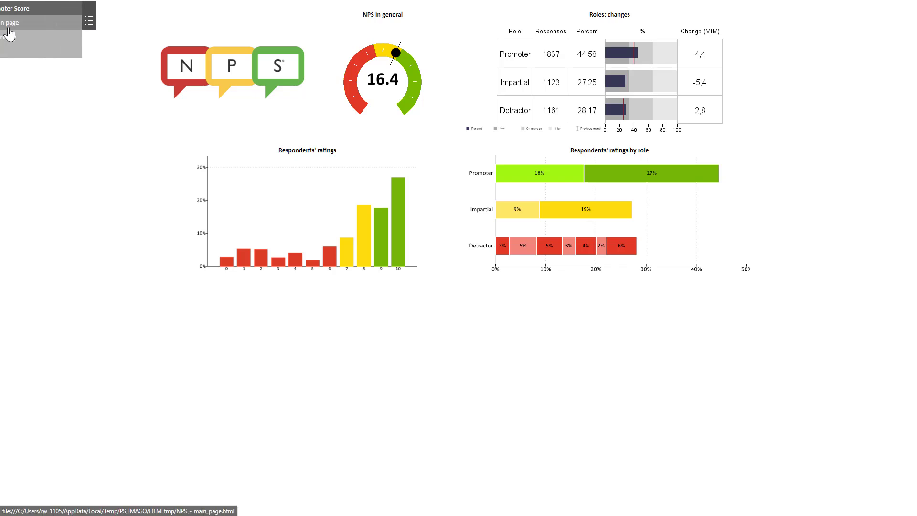
left_click(41, 38)
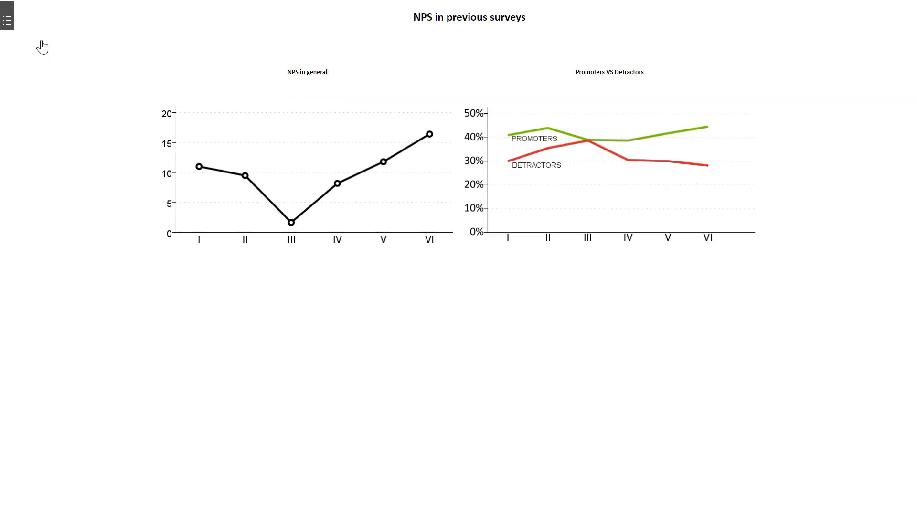
left_click(8, 26)
left_click(41, 53)
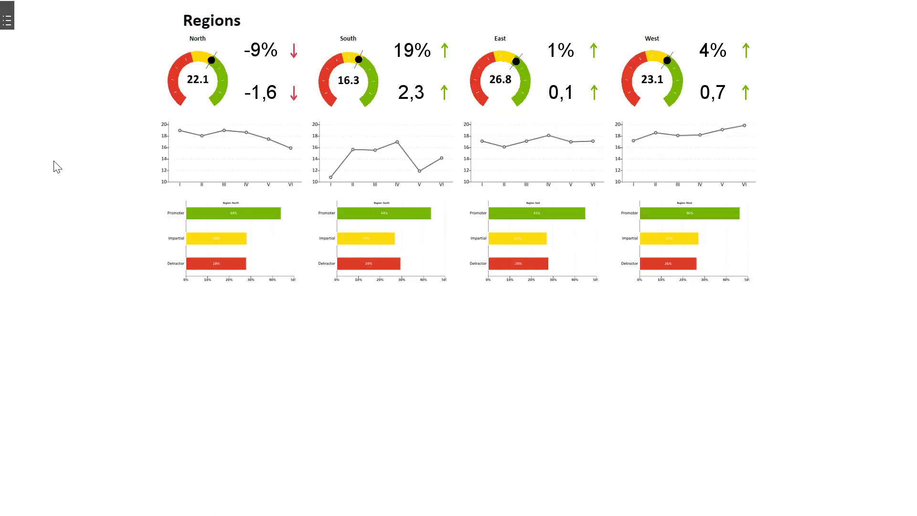
left_click(452, 186)
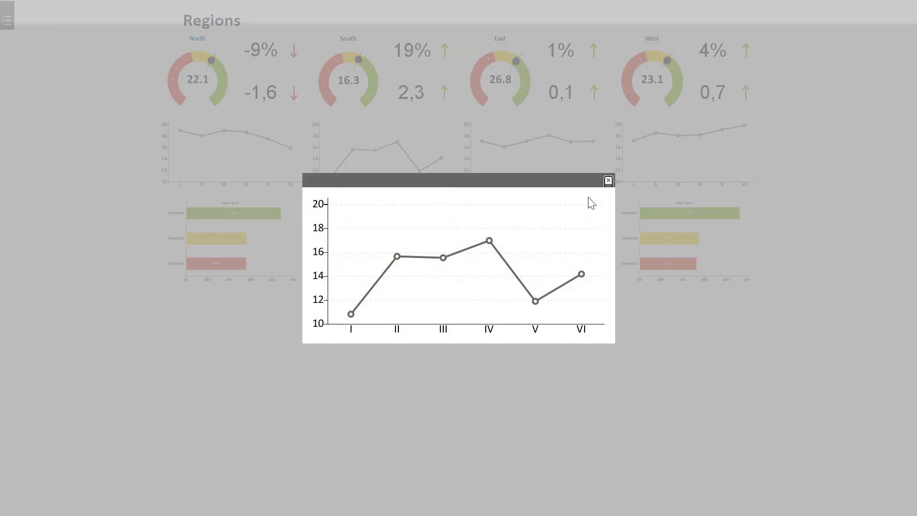
left_click(608, 180)
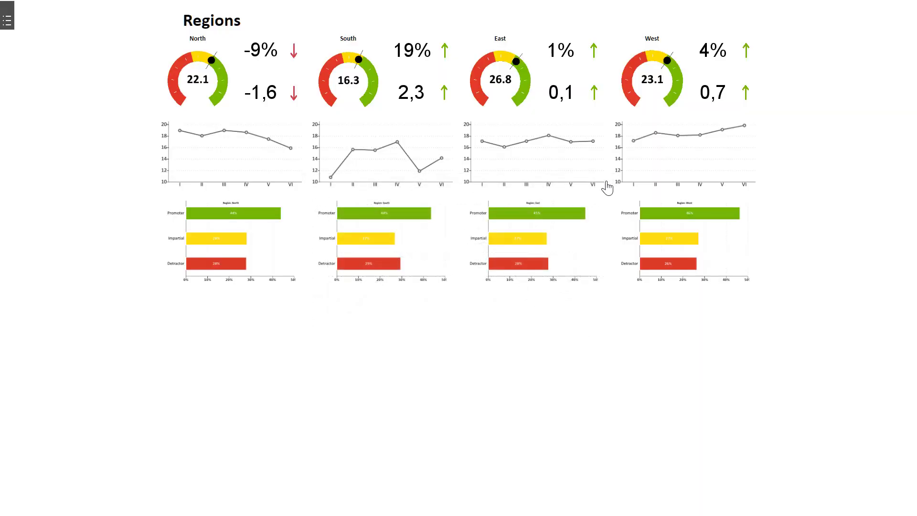